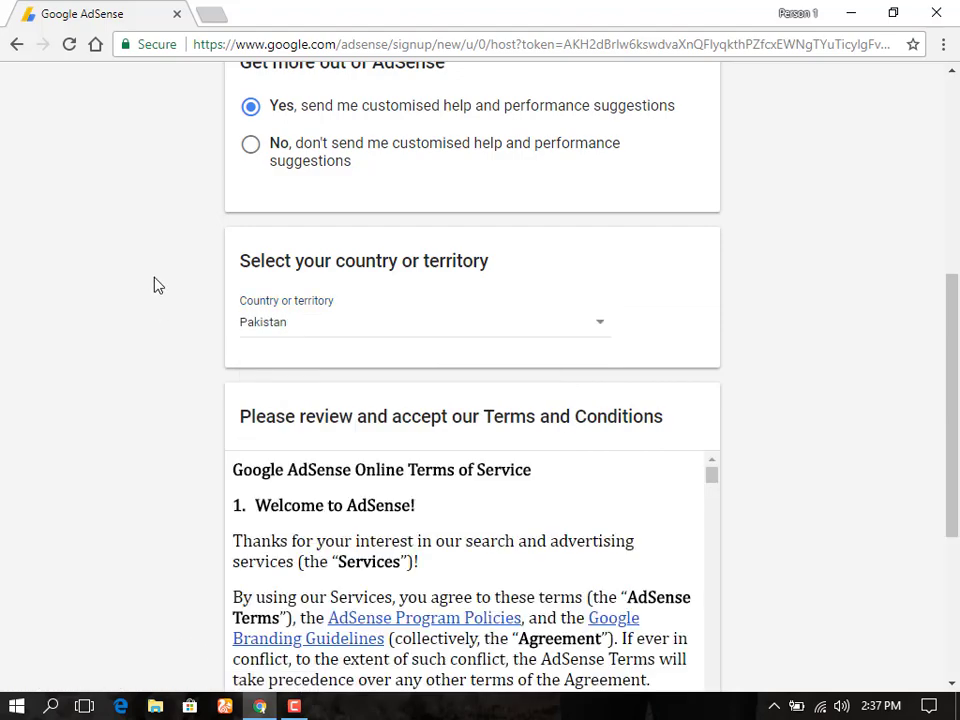
# Accept the AdSense terms and conditions agreement and create the new account
pyautogui.scroll(-2, 155, 282)
pyautogui.scroll(-2, 155, 282)
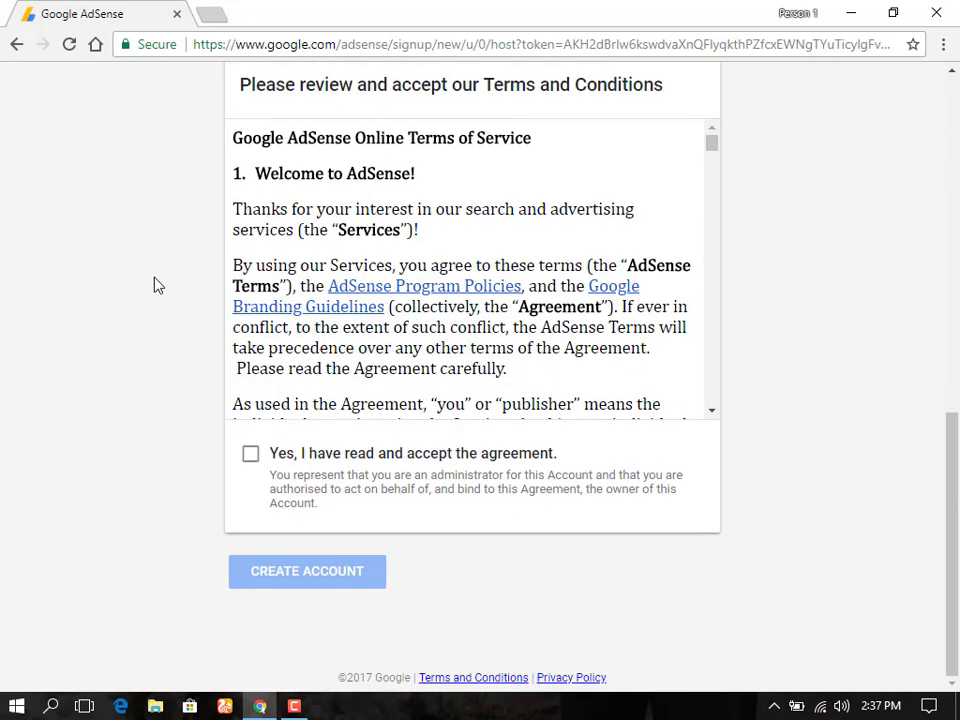
pyautogui.click(250, 455)
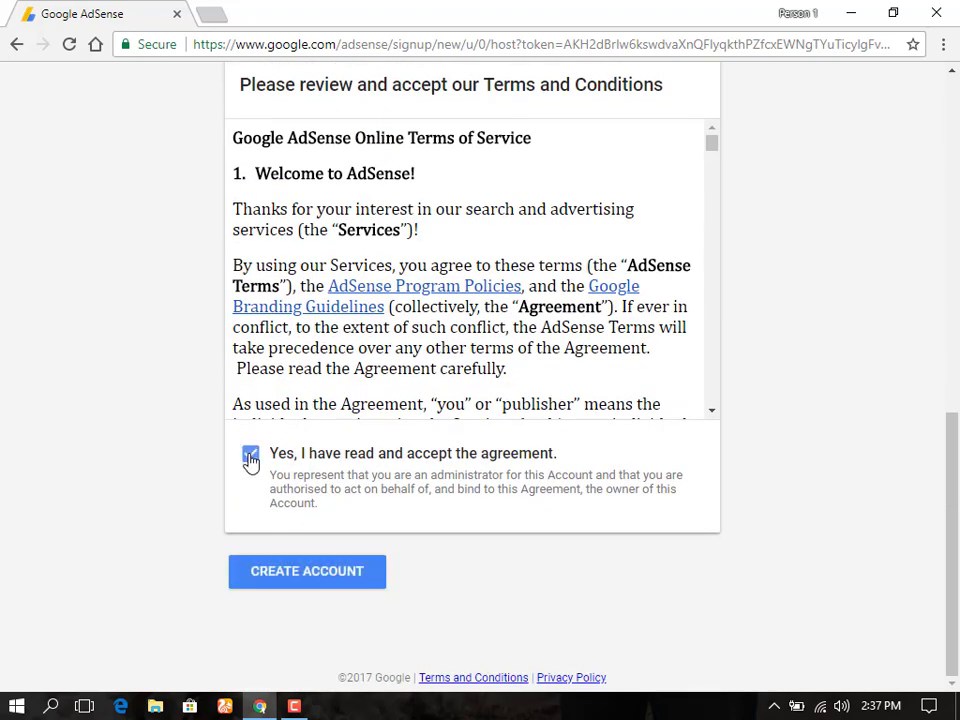
pyautogui.click(296, 578)
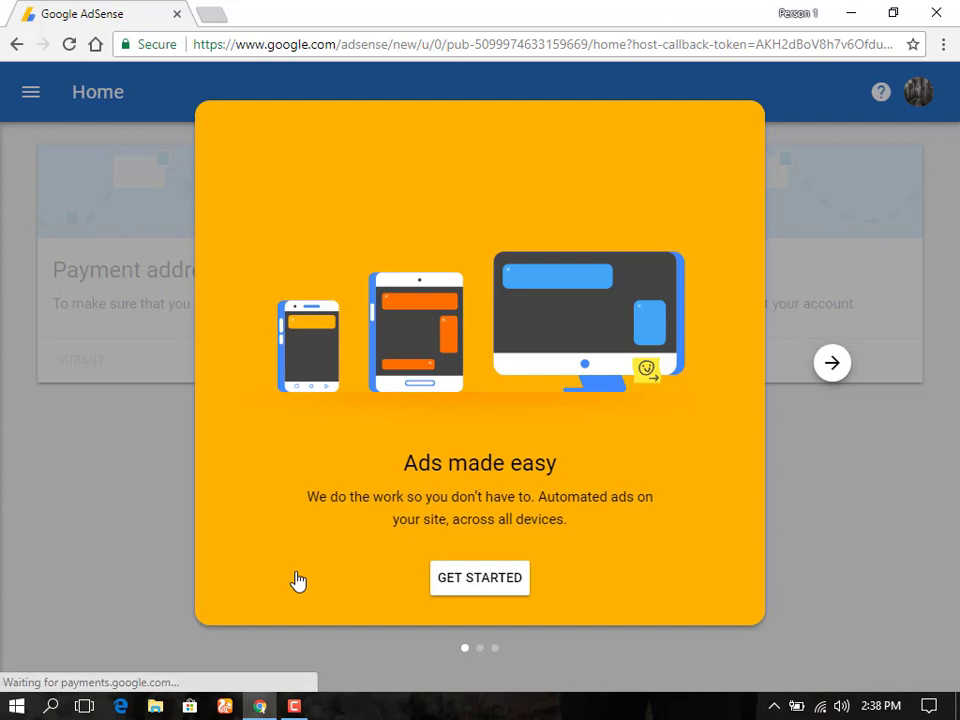
# Start the payment address setup and keep Individual as the account type
pyautogui.click(480, 580)
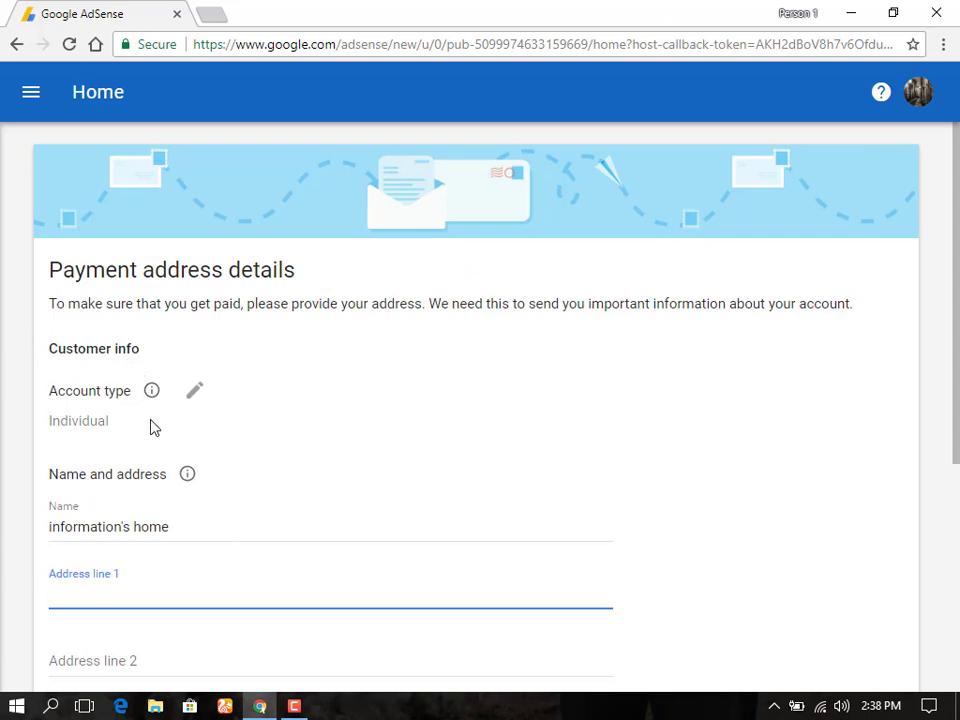
pyautogui.click(194, 398)
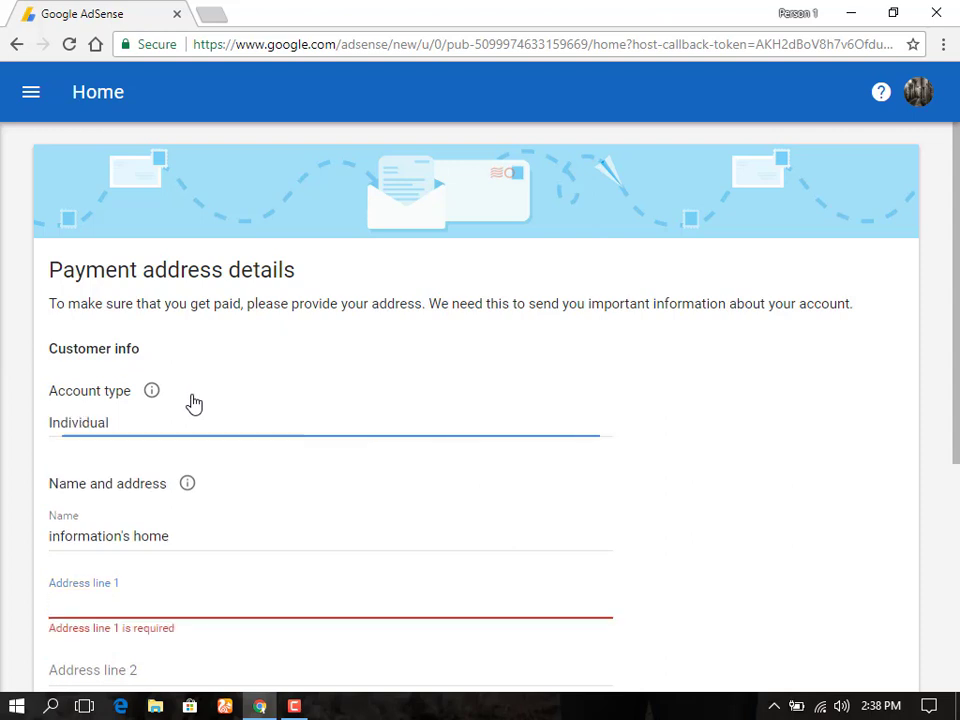
pyautogui.click(604, 429)
pyautogui.click(604, 429)
# Enter the street address in Address line 1
pyautogui.scroll(-3, 45, 540)
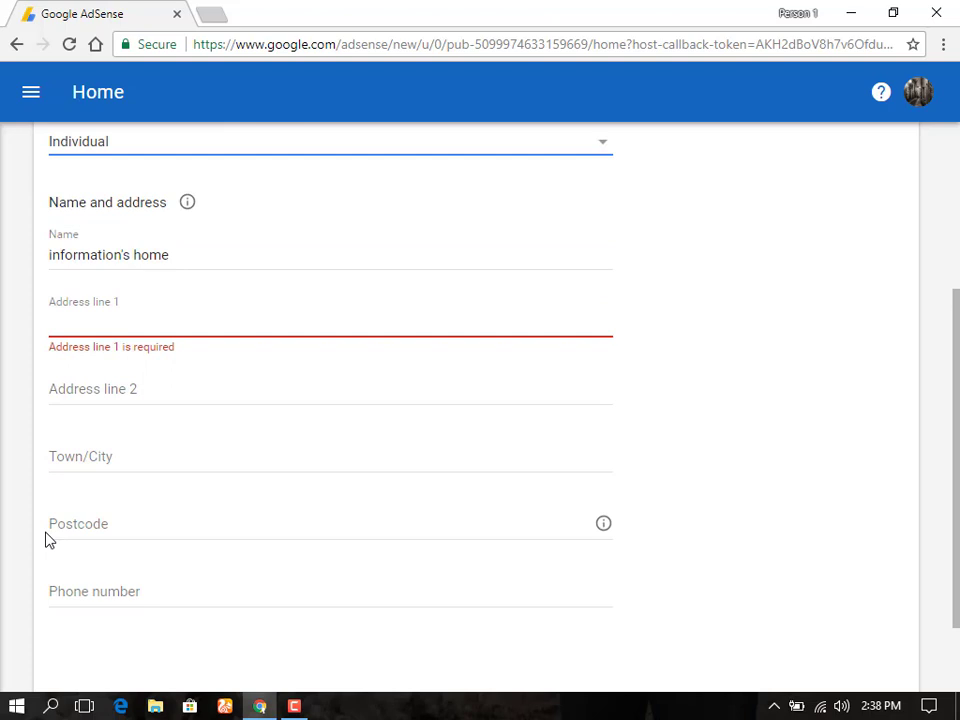
pyautogui.click(150, 309)
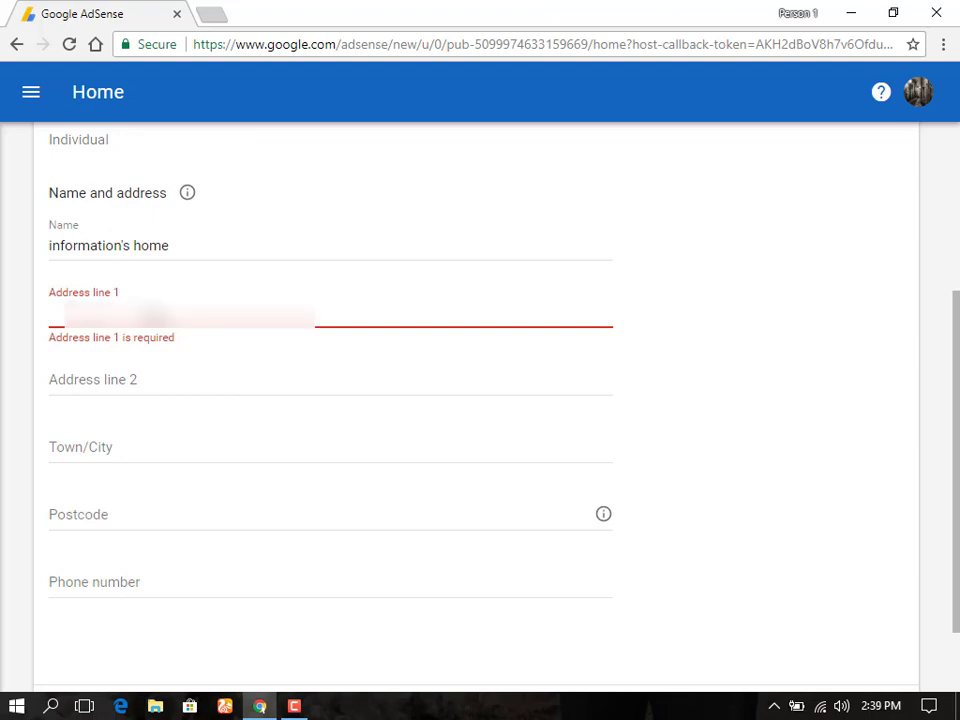
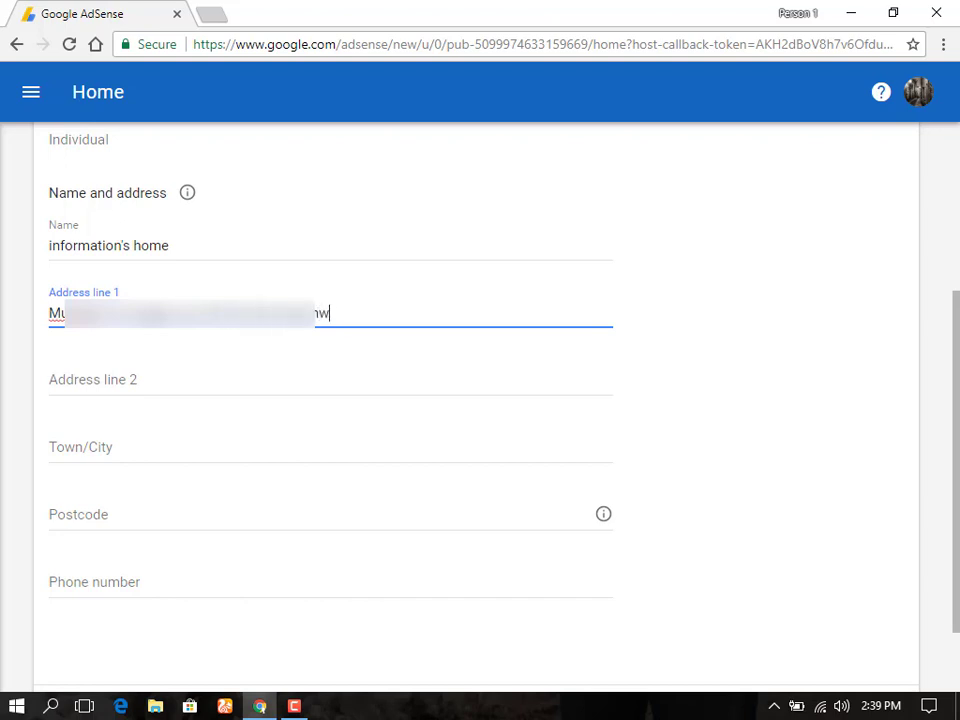
# Fill in the town/city and postcode fields of the payment address
pyautogui.click(131, 445)
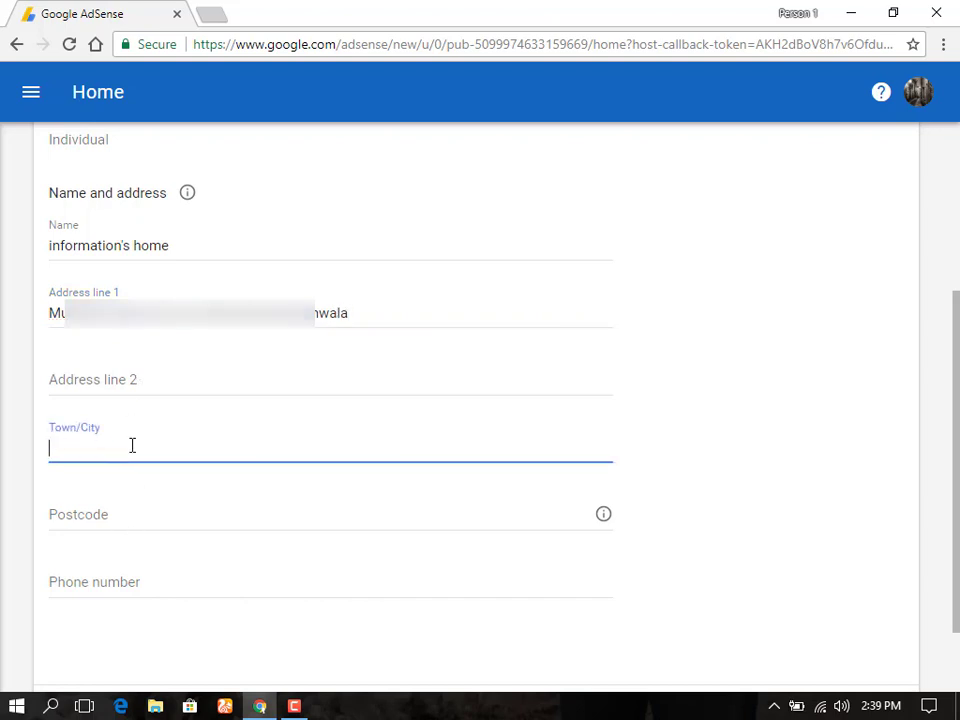
pyautogui.write('Gujranwala')
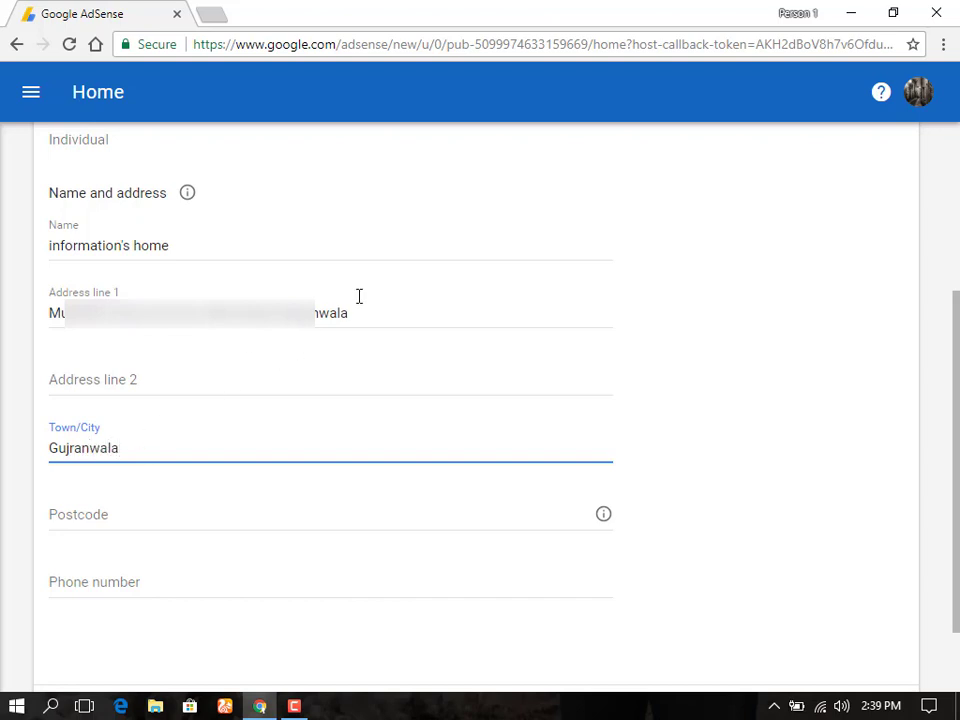
pyautogui.click(142, 521)
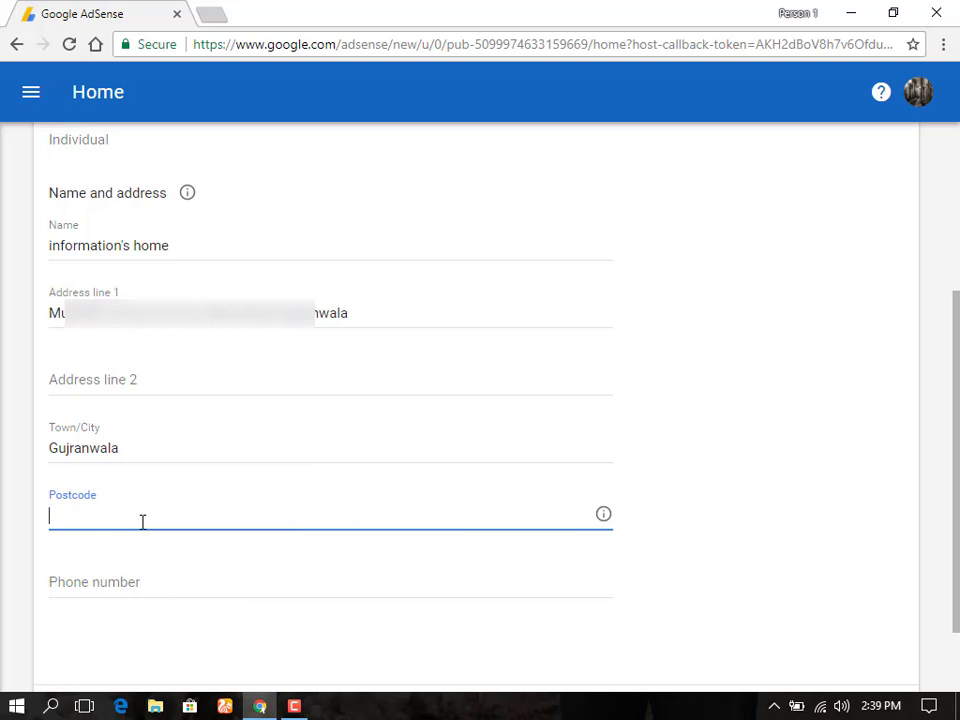
pyautogui.write('52250')
# Enter the phone number, correcting the mistyped trailing digits
pyautogui.scroll(-1, 142, 521)
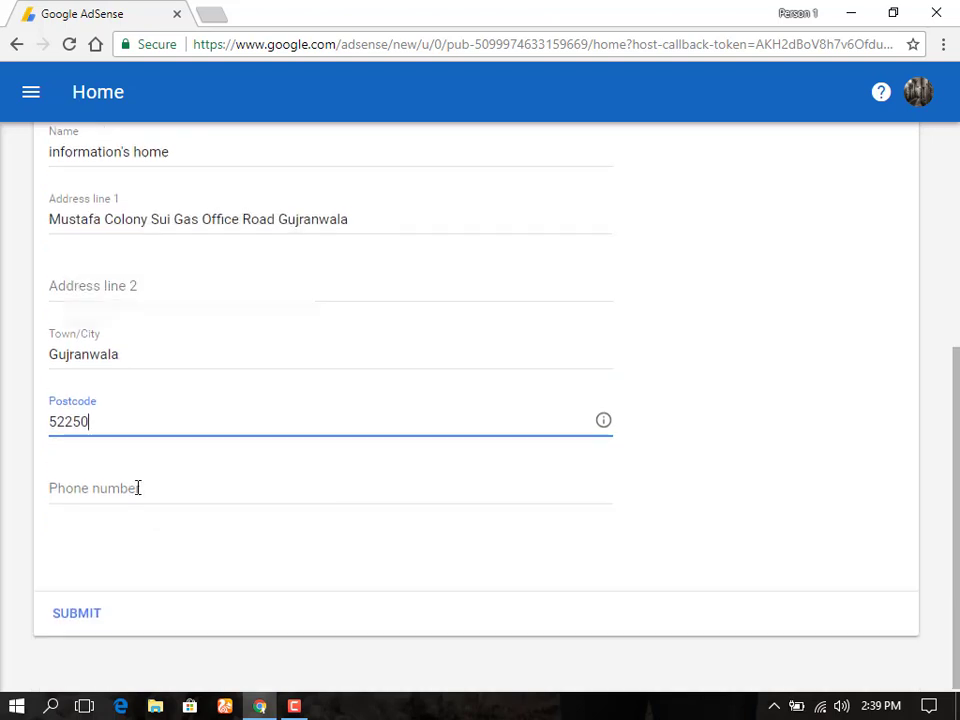
pyautogui.click(138, 487)
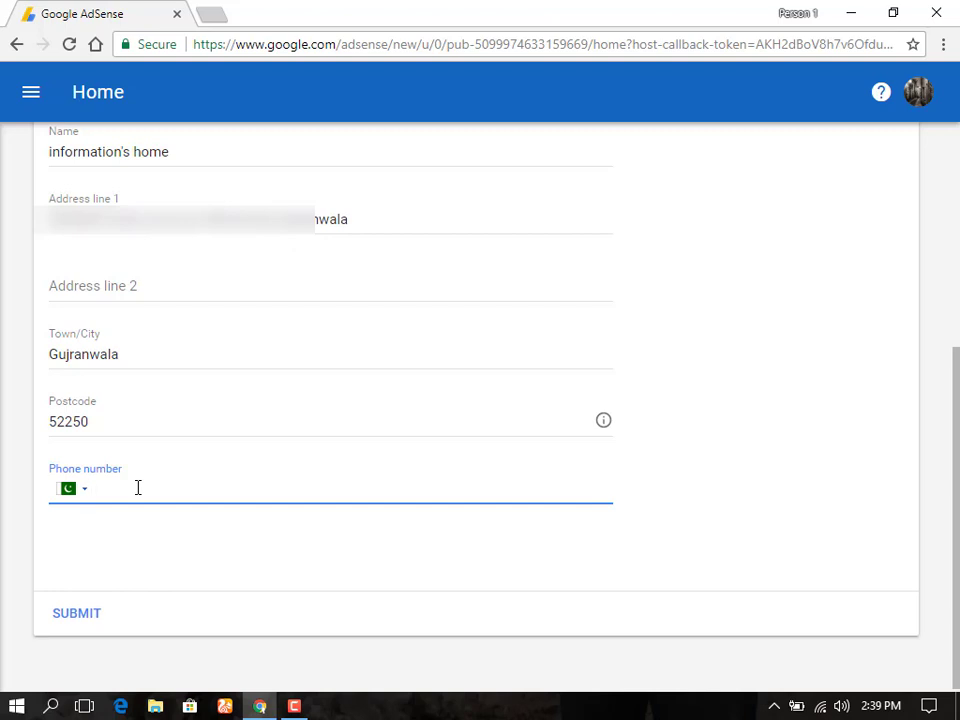
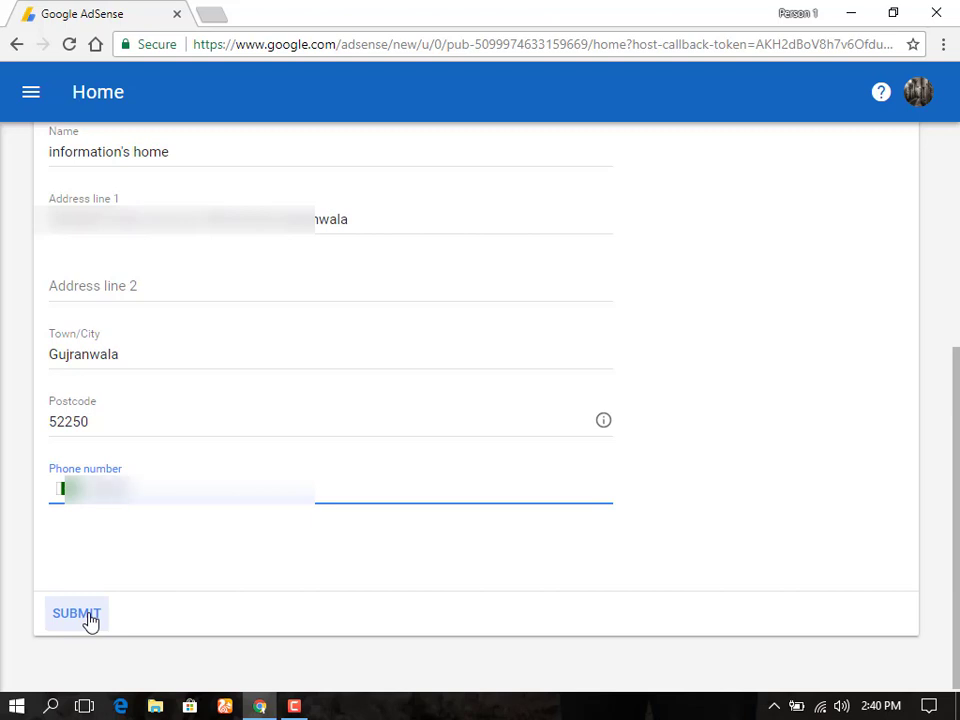
pyautogui.write('23')
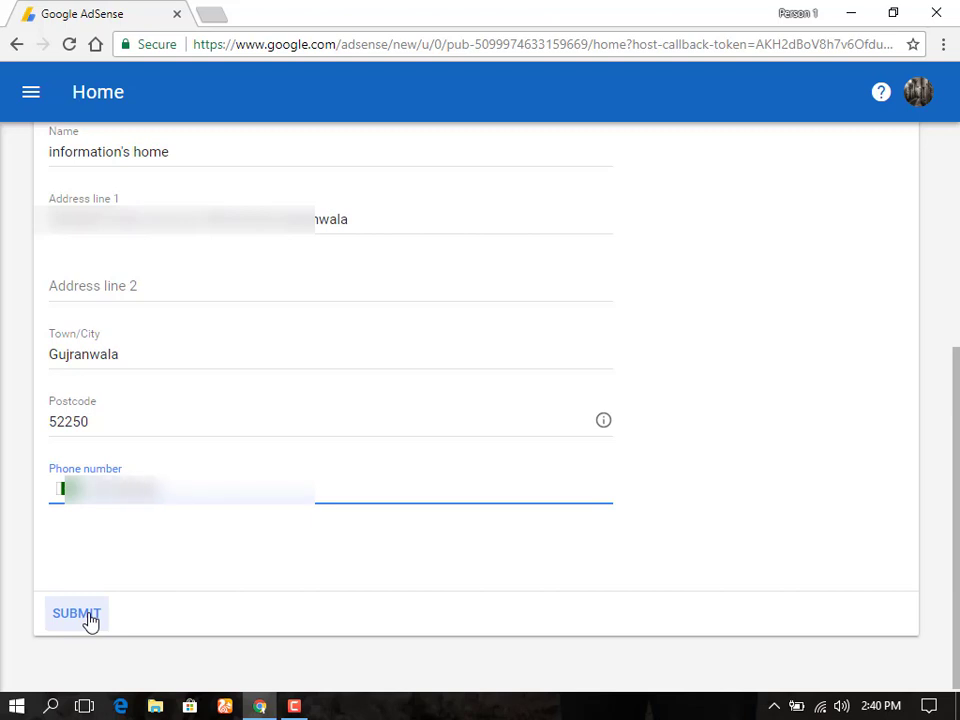
pyautogui.write('7450')
# Submit the address details and request the phone verification code by voice call
pyautogui.click(90, 621)
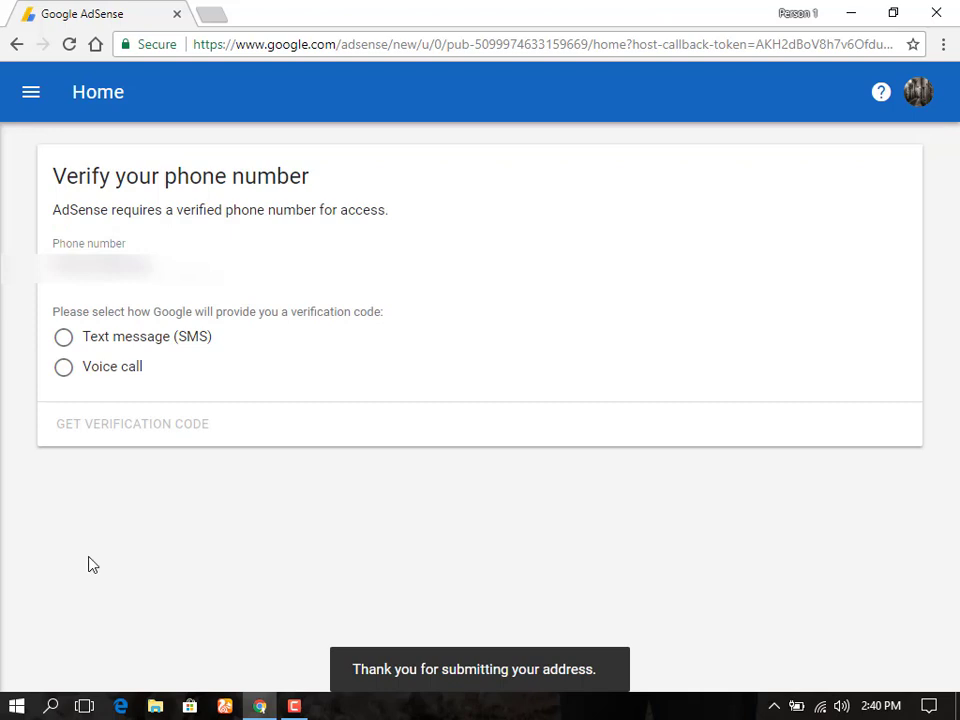
pyautogui.click(64, 370)
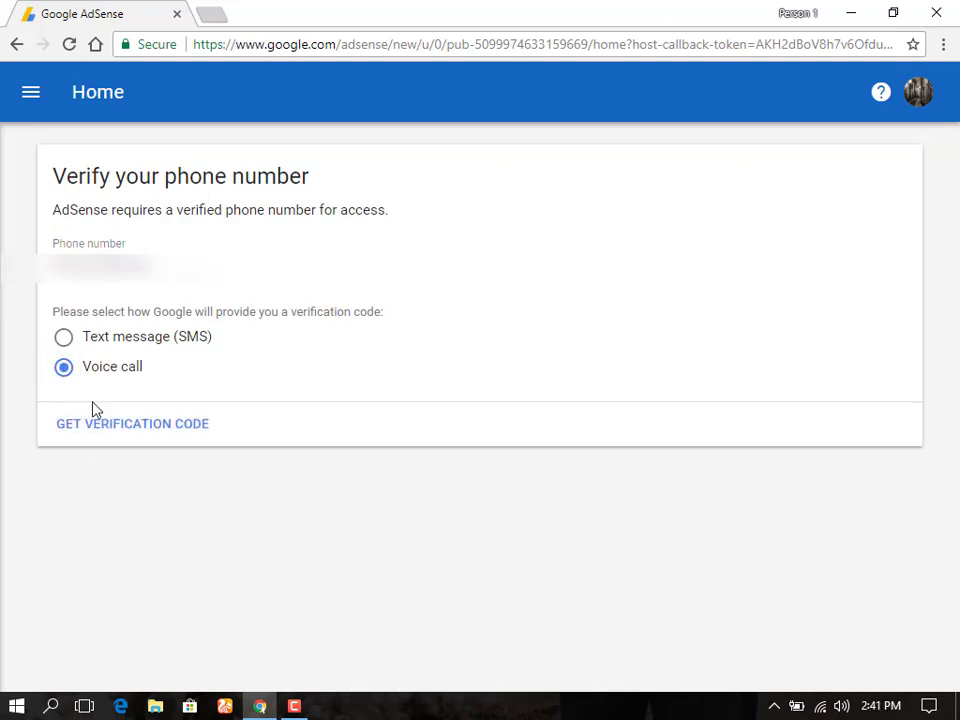
pyautogui.click(103, 430)
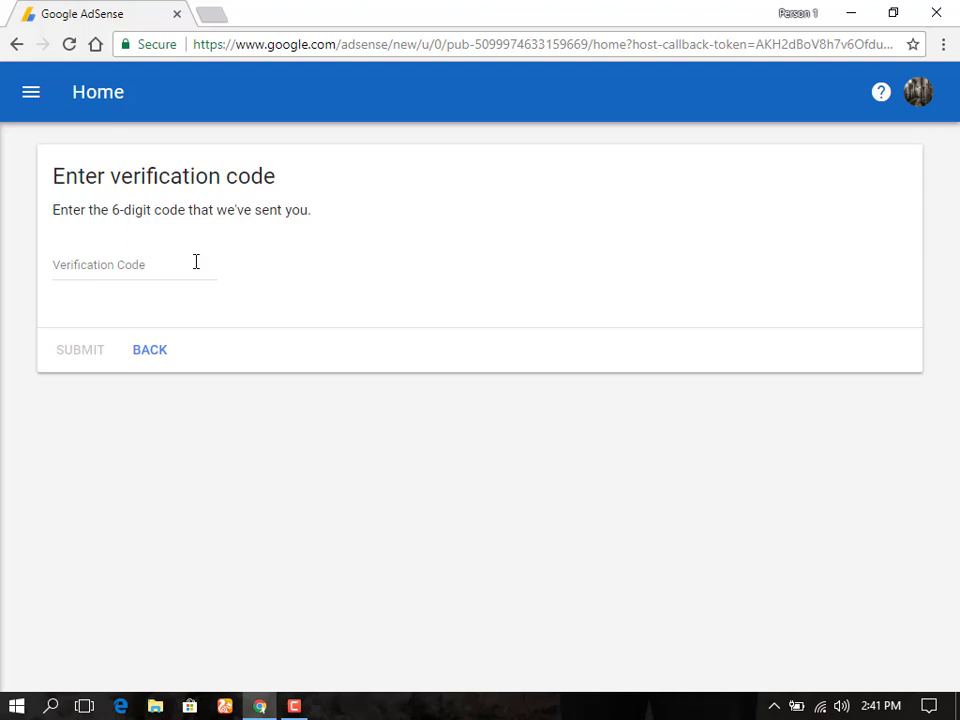
# Enter the six-digit verification code received by voice call and submit it
pyautogui.click(178, 261)
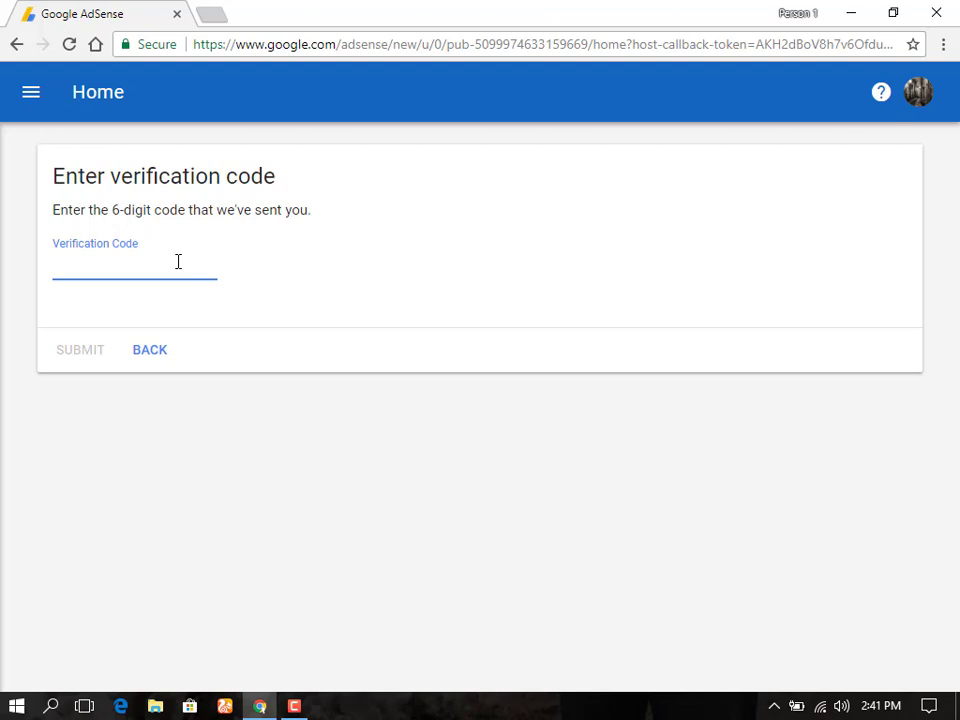
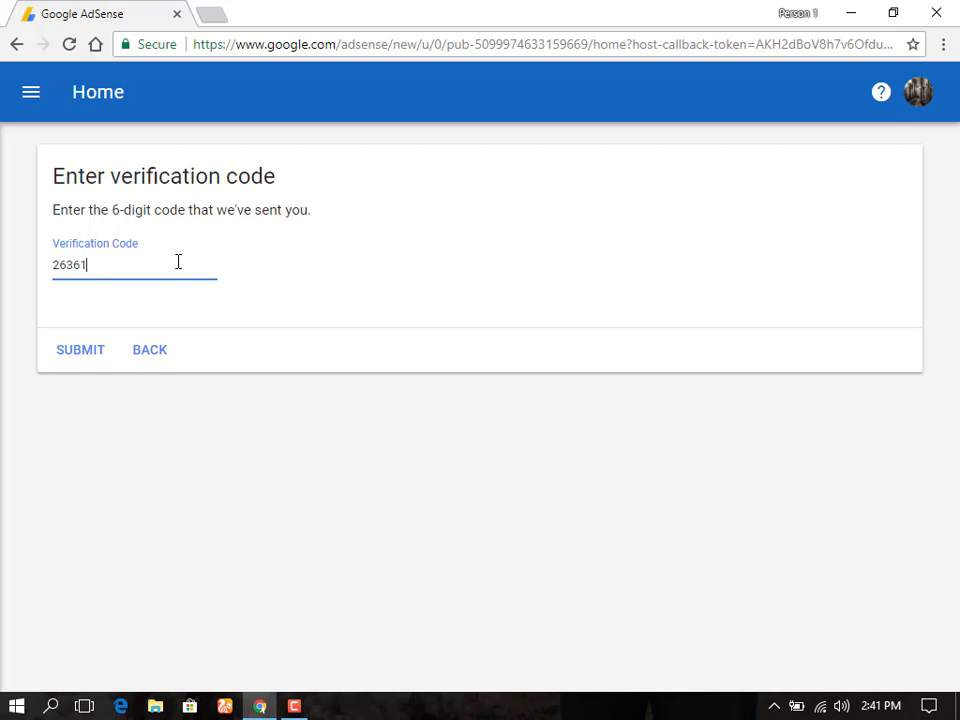
pyautogui.click(86, 362)
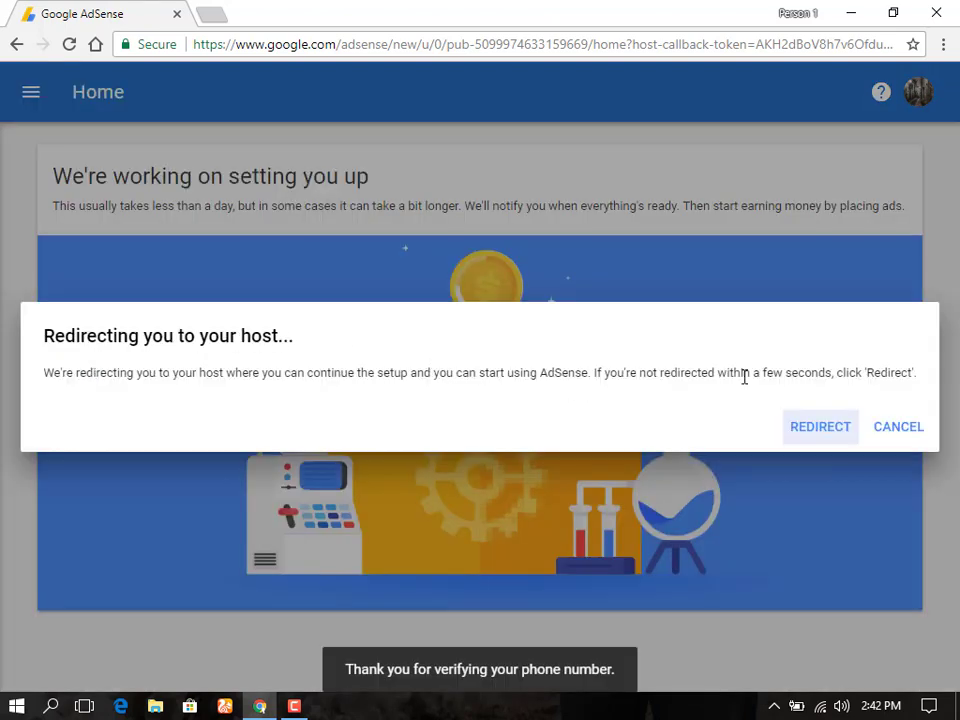
# Redirect back to YouTube and start the Set monetisation preferences step
pyautogui.click(818, 427)
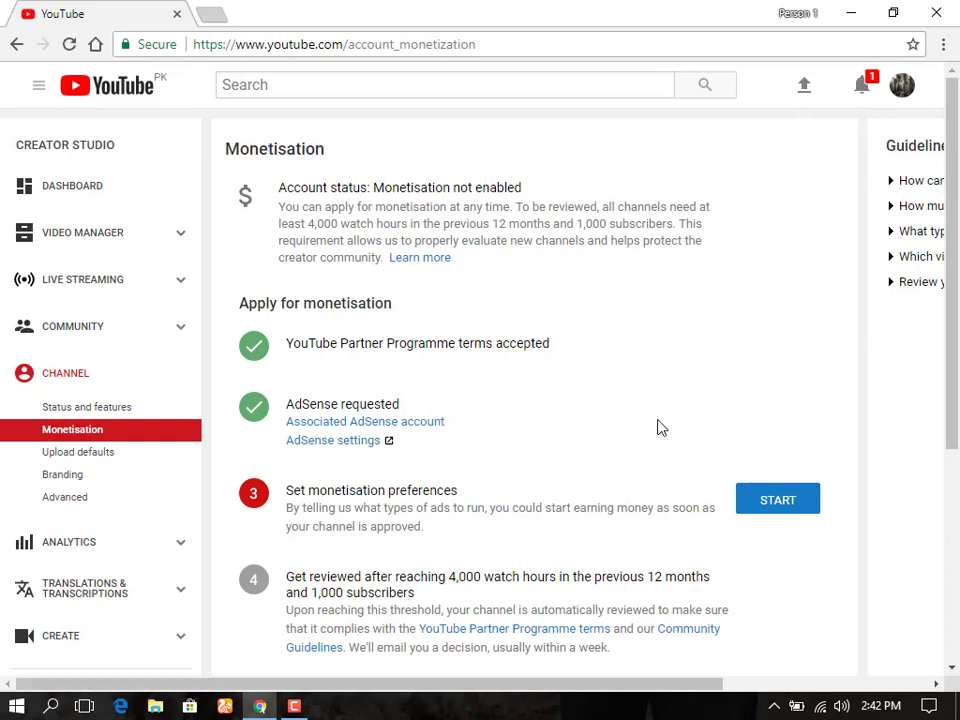
pyautogui.click(768, 502)
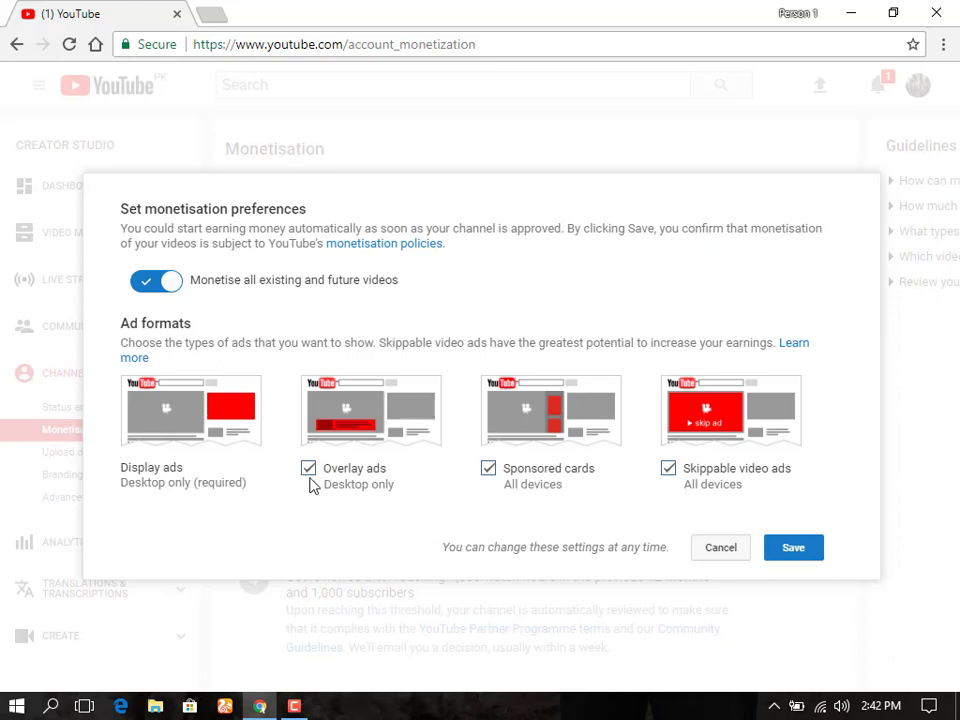
# Save preferences with all ad formats ticked, then review the watch hours and subscribers requirement
pyautogui.click(804, 547)
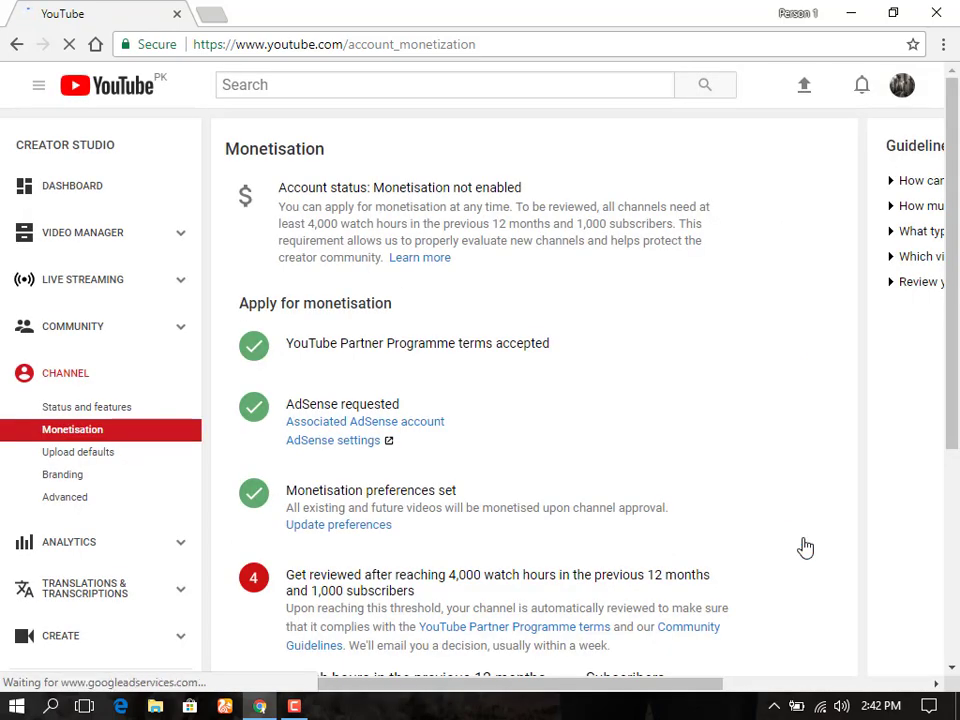
pyautogui.scroll(-3, 806, 547)
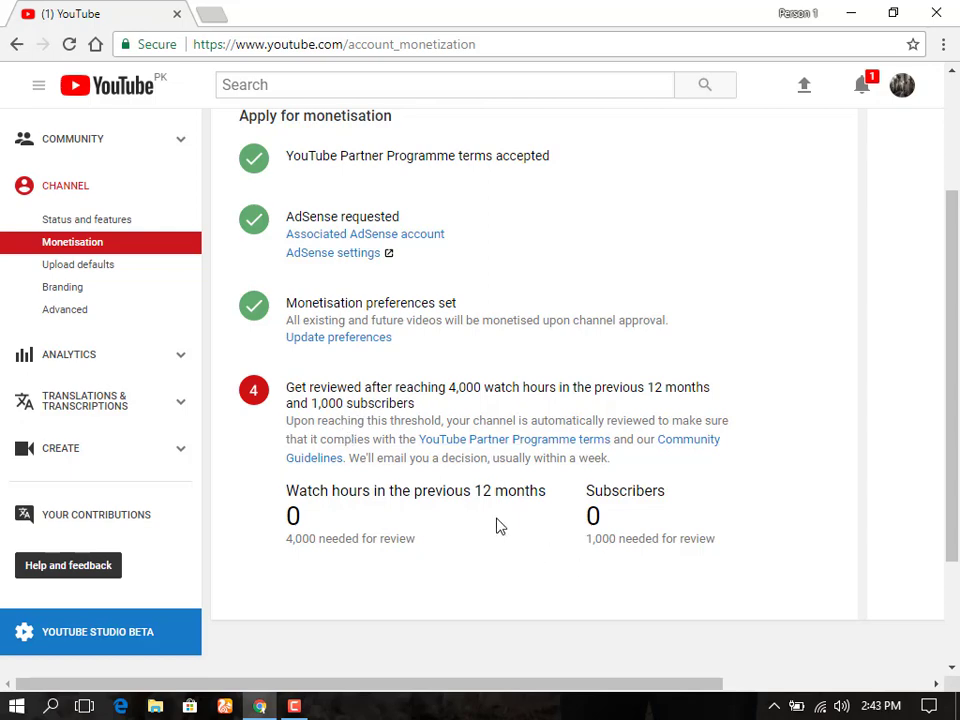
pyautogui.scroll(-2, 500, 527)
pyautogui.scroll(4, 500, 527)
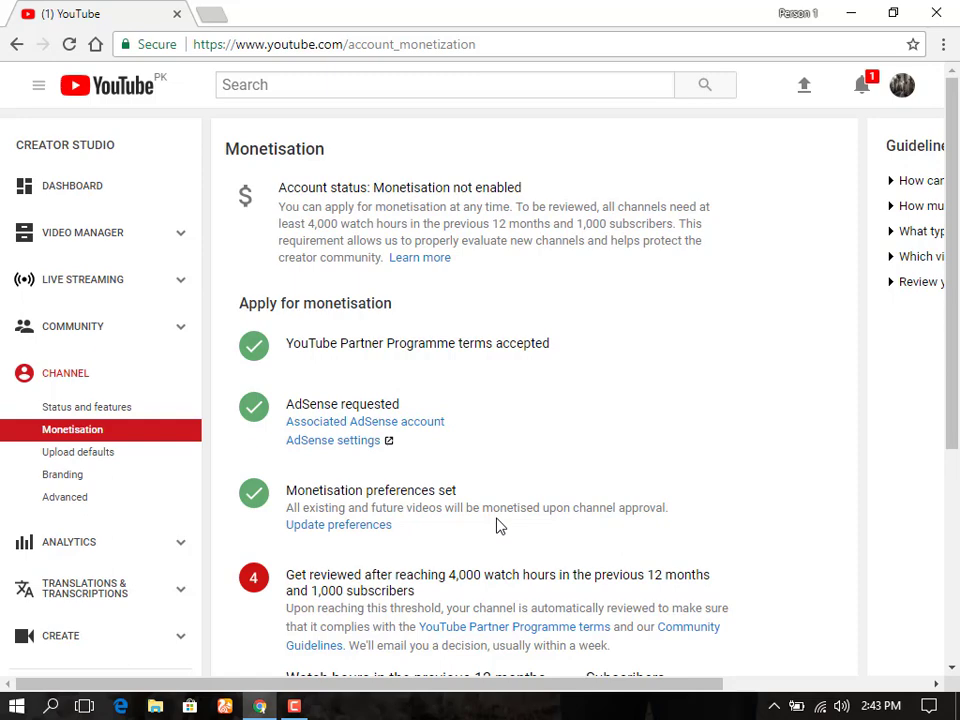
pyautogui.scroll(-3, 500, 527)
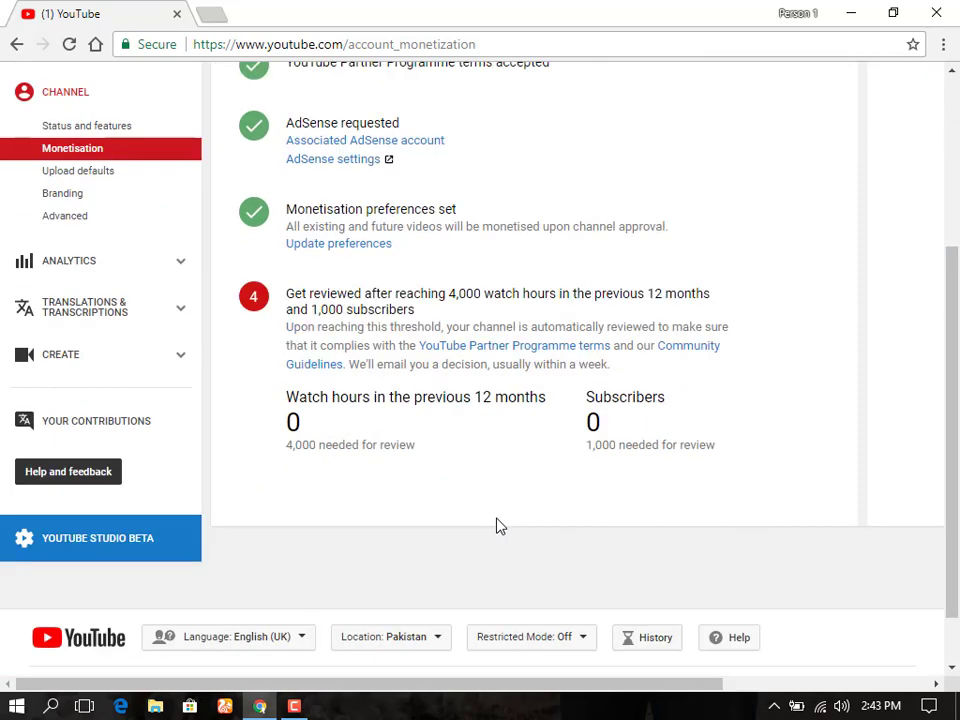